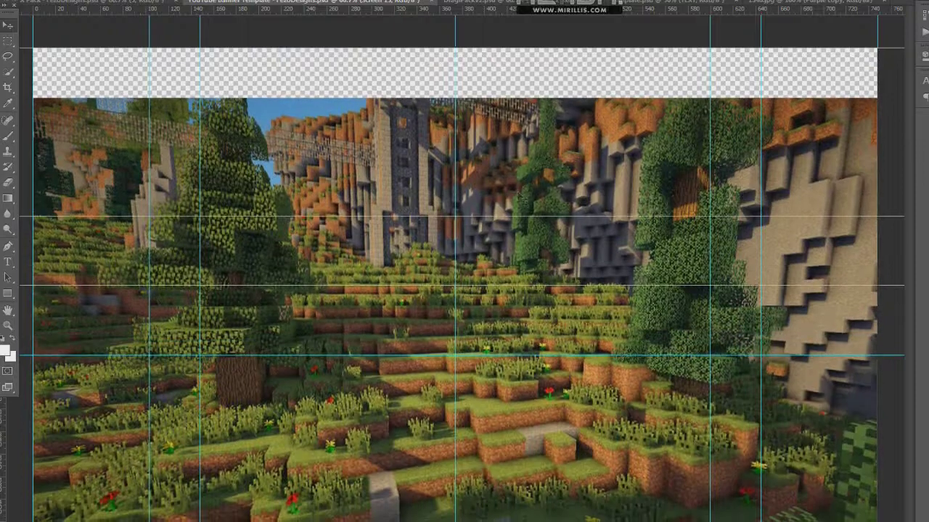
- Clear the landscape image above and below the banner's central strip, leaving only the middle band
key(Delete)
right_click(758, 180)
click(758, 177)
drag(32, 355, 877, 521)
key(Delete)
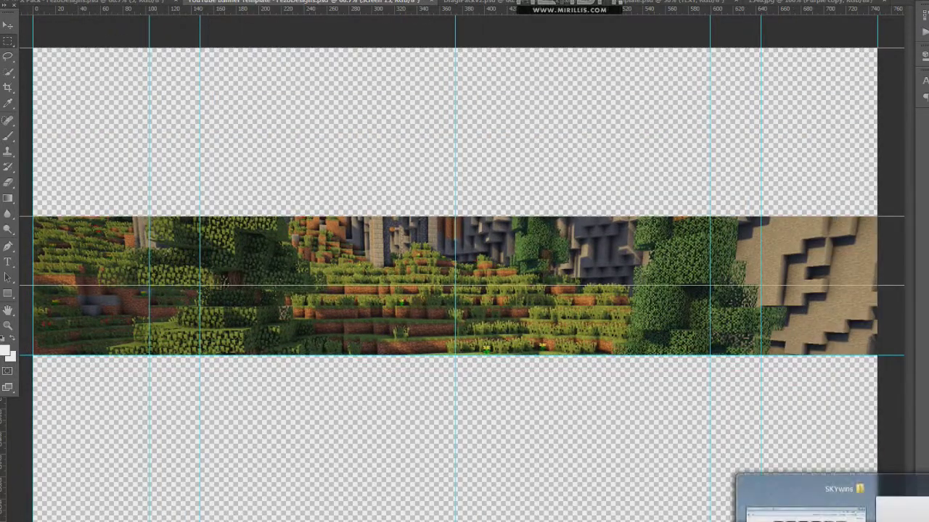
- Place the two Minecraft character renders from the sample pictures folder at the center of the banner
click(834, 501)
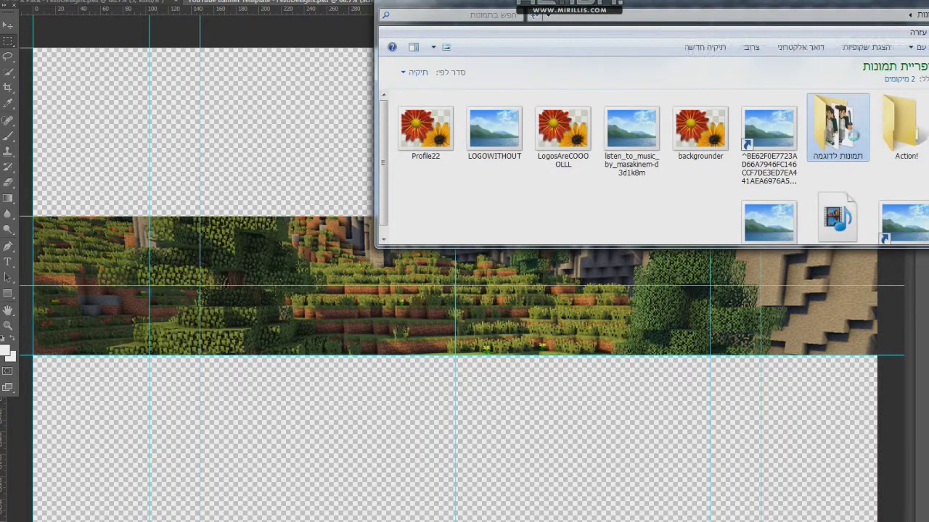
double_click(834, 127)
drag(839, 127, 455, 284)
key(v)
key(Return)
click(834, 510)
drag(835, 124, 455, 284)
key(v)
key(Return)
- Scale down the first character render to the height of the central strip
key(ctrl+t)
drag(491, 201, 419, 226)
key(Return)
key(ctrl+v)
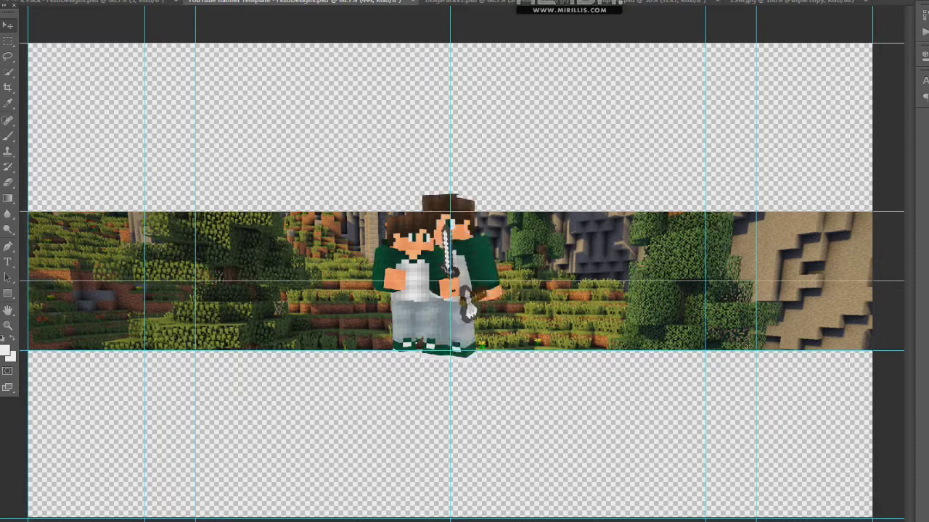
- Shrink the second character so it also fits between the strip's horizontal guides
key(ctrl+t)
drag(504, 194, 496, 215)
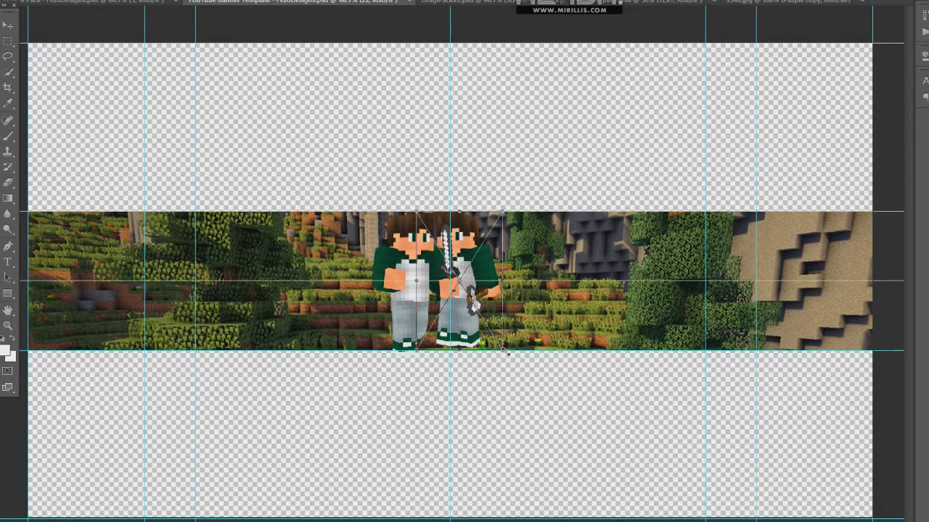
drag(506, 352, 513, 247)
click(45, 51)
key(Return)
- Reposition the two characters so they stand side by side around the banner's vertical center guide
key(shift+Right)
key(shift+Right)
key(shift+Right)
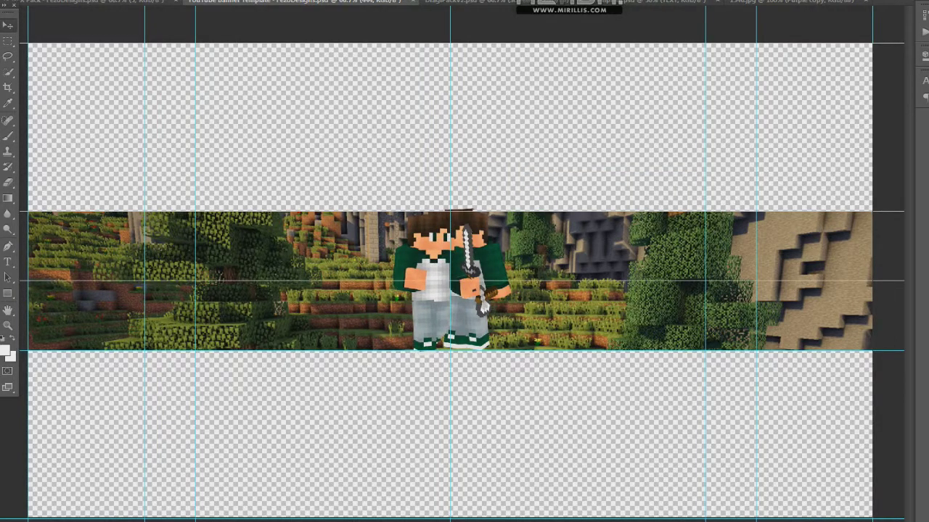
key(shift+Right)
key(shift+Right)
key(shift+Left)
key(shift+Left)
key(shift+Left)
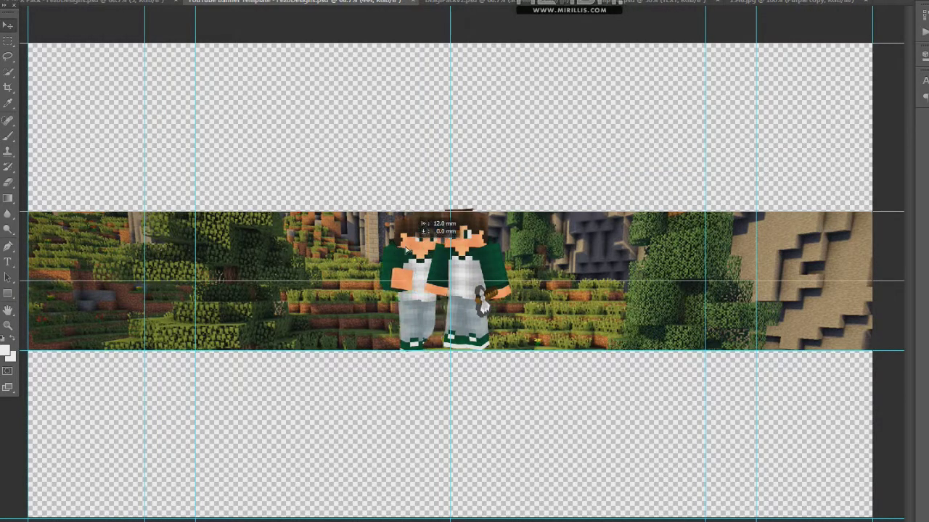
drag(463, 236, 475, 240)
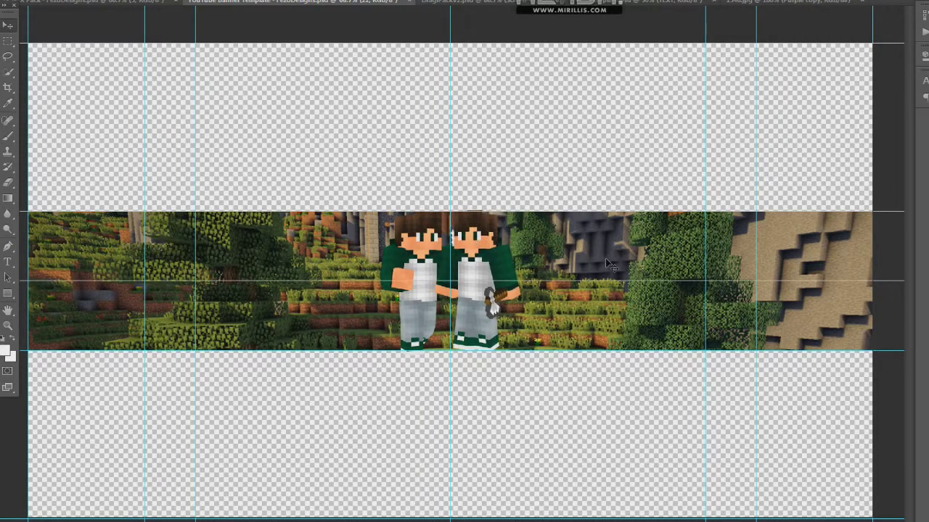
- Fill the areas above and below the strip with a blurred green Minecraft background image
drag(638, 174, 642, 175)
key(Return)
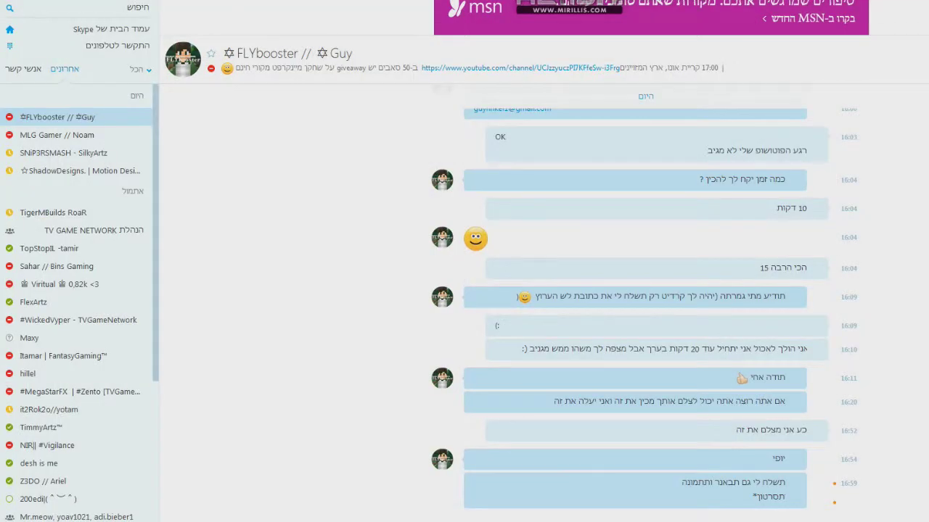
key(Return)
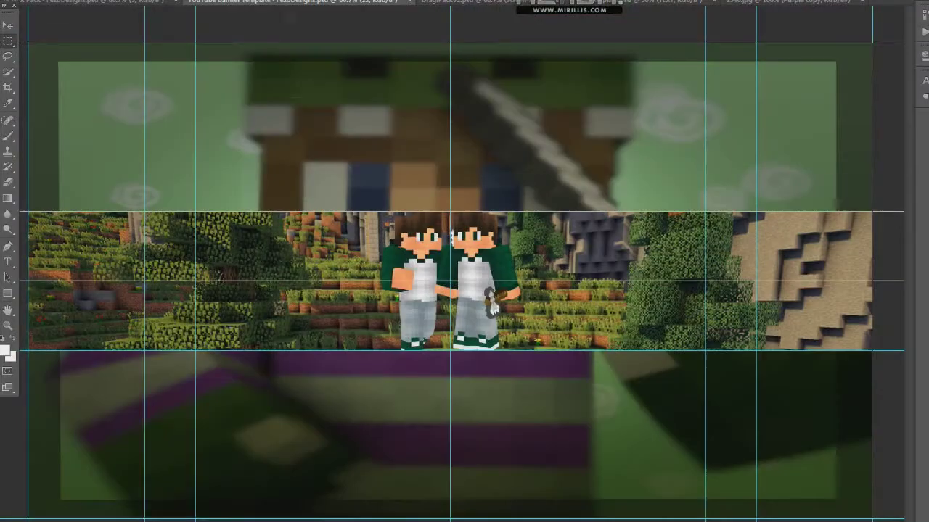
- Paint a white outline around both characters on a separate layer with a small brush
right_click(112, 79)
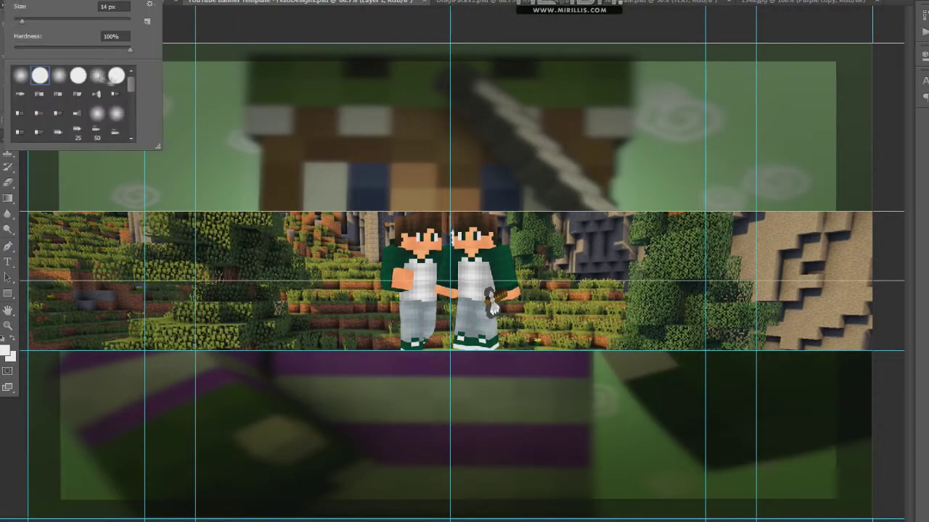
key(Return)
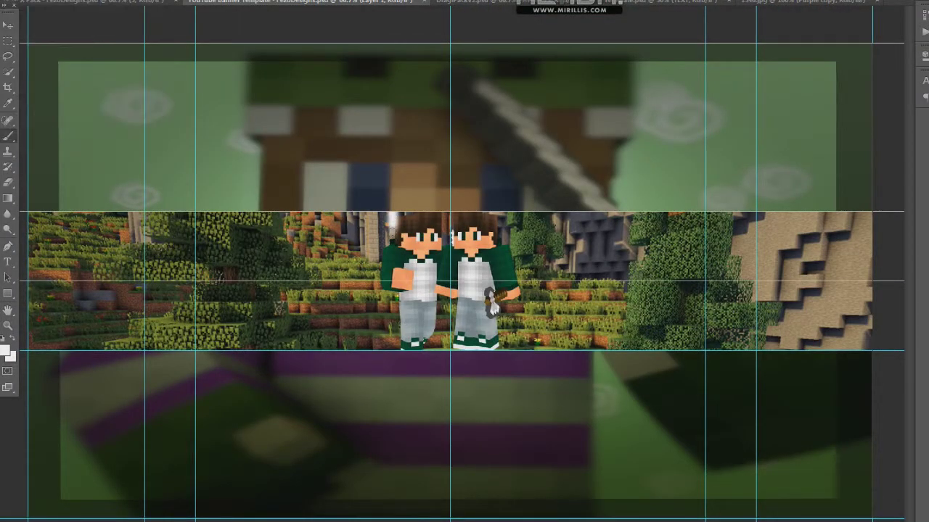
mouse_move(386, 290)
mouse_down()
mouse_move(394, 332)
mouse_move(424, 350)
mouse_up()
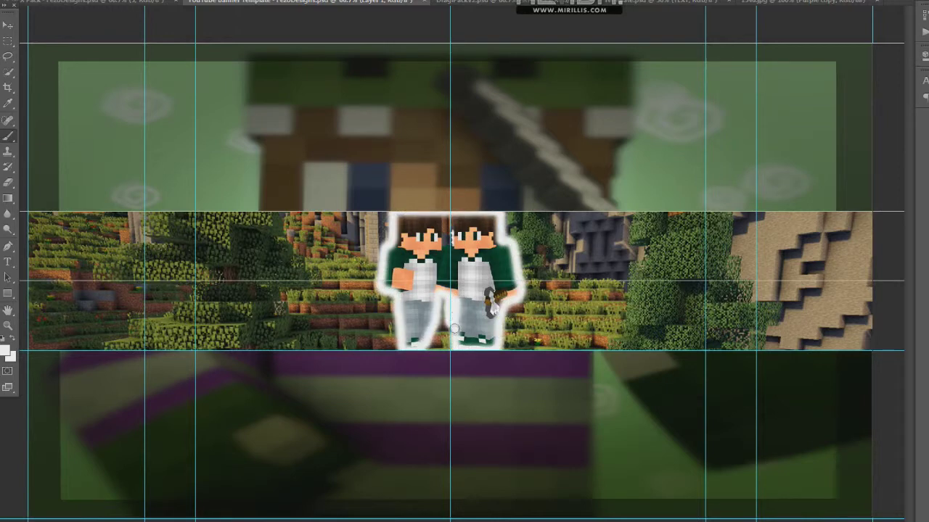
right_click(383, 297)
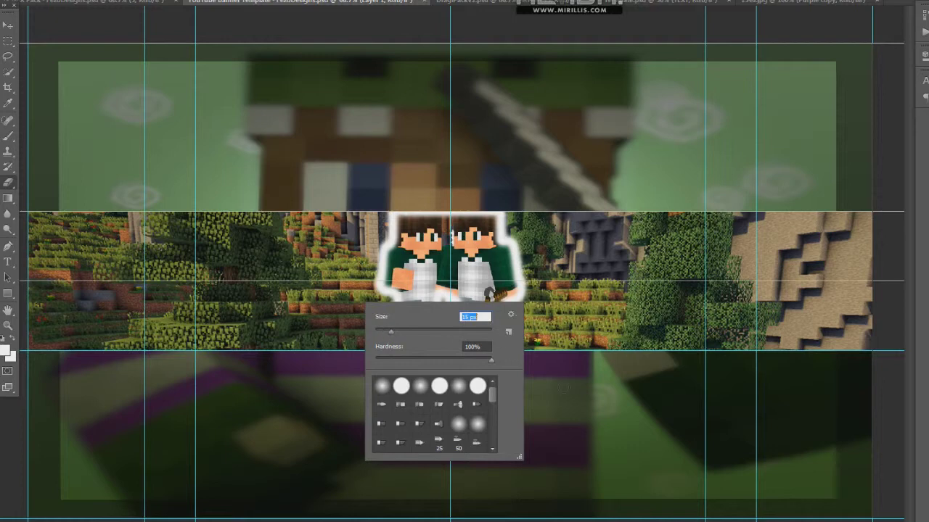
key(Return)
right_click(374, 312)
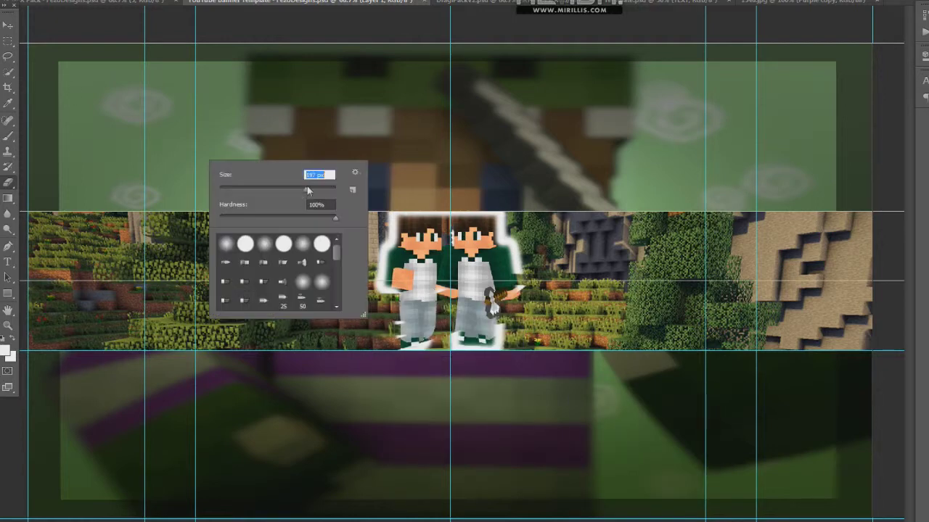
key(Escape)
key(ctrl+z)
- Repaint the white outline around both characters and soften it by reapplying the last filter
mouse_move(392, 212)
mouse_down()
mouse_move(383, 299)
mouse_move(430, 334)
mouse_up()
drag(502, 335, 517, 234)
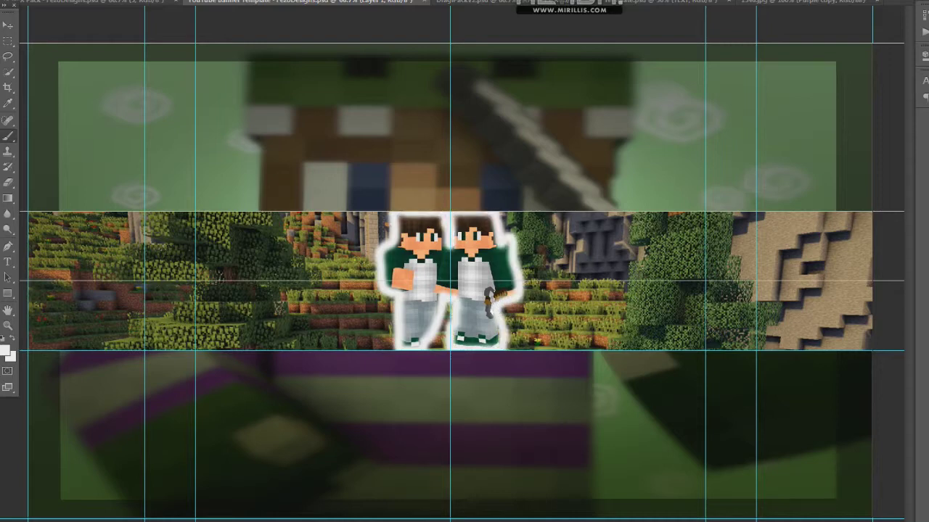
key(ctrl+alt+z)
key(ctrl+alt+z)
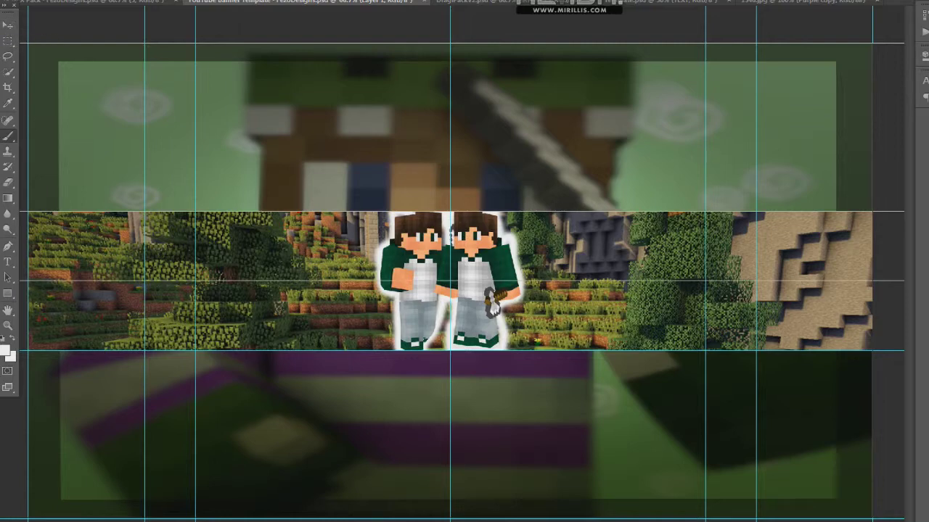
key(ctrl+f)
click(502, 4)
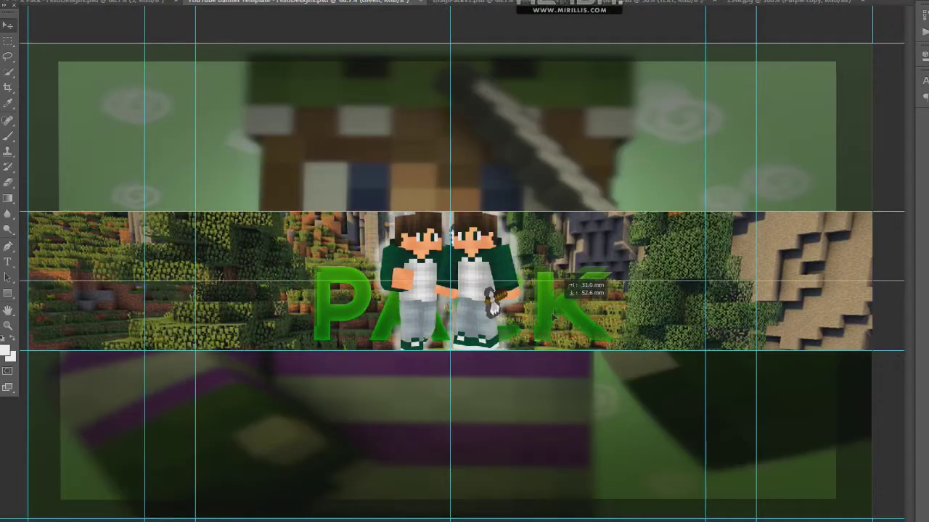
drag(554, 309, 549, 295)
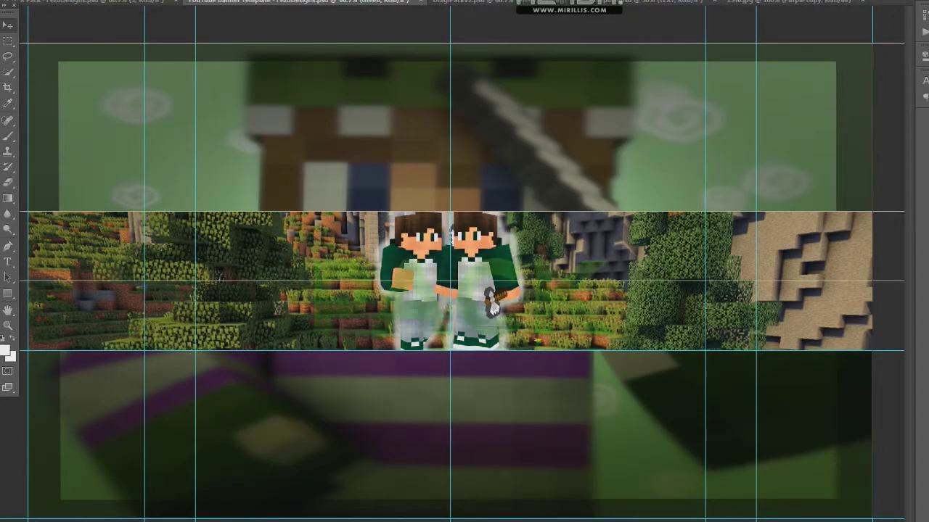
key(ctrl+z)
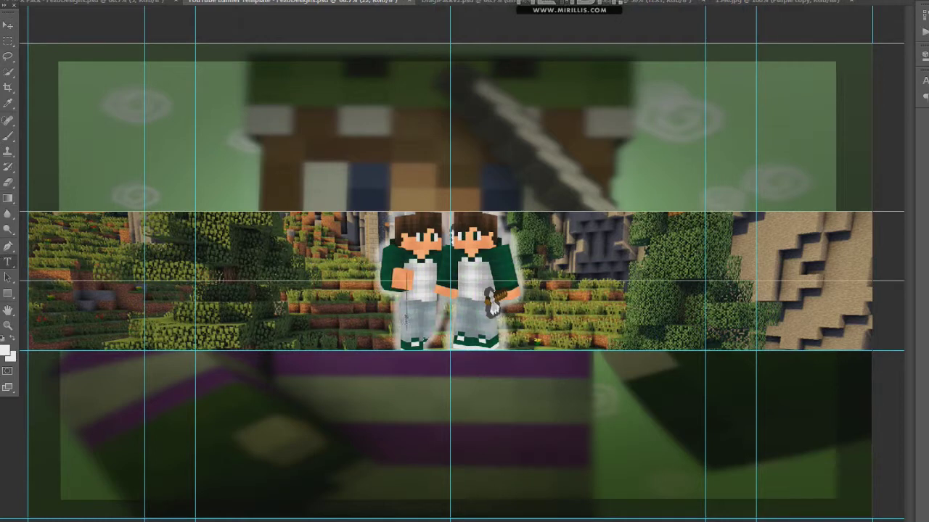
- Add the title text "FLY BOSTER" over the lower part of the characters
click(426, 314)
text(FLY BOSTER)
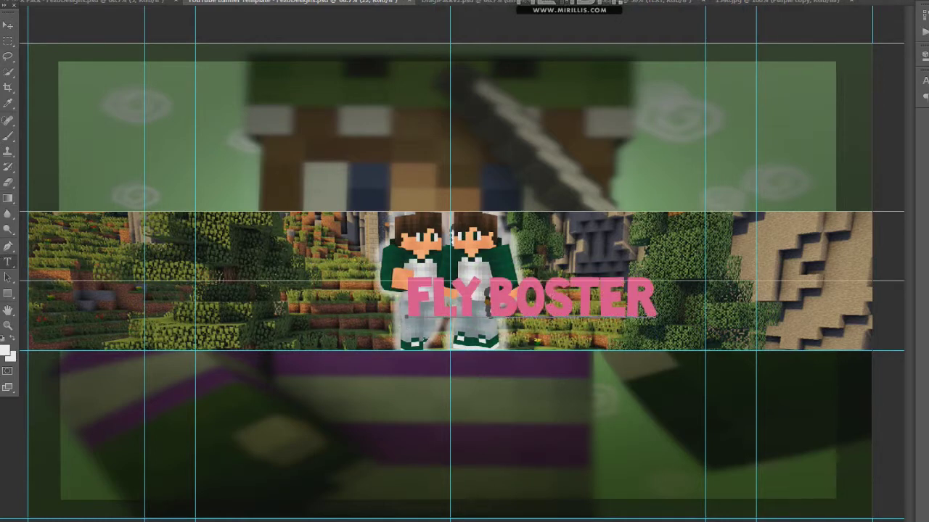
key(ctrl+Return)
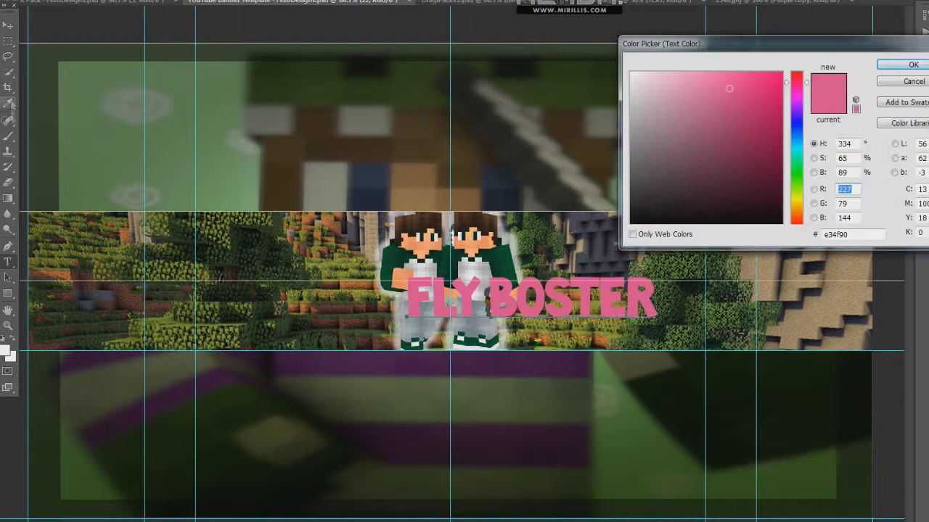
key(Return)
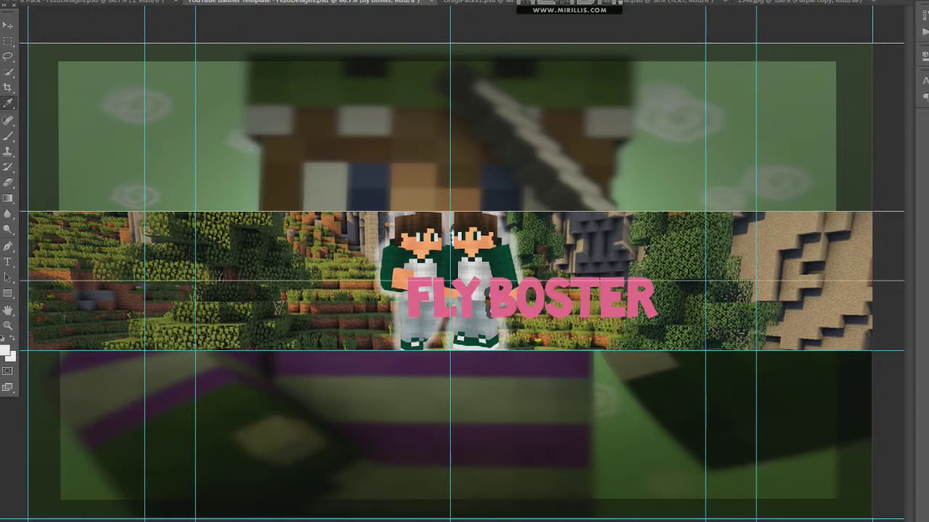
- Recolor the title with the dark green sampled from the character's sleeve and center it over the characters' legs
click(390, 261)
key(alt+BackSpace)
key(v)
drag(559, 298, 484, 311)
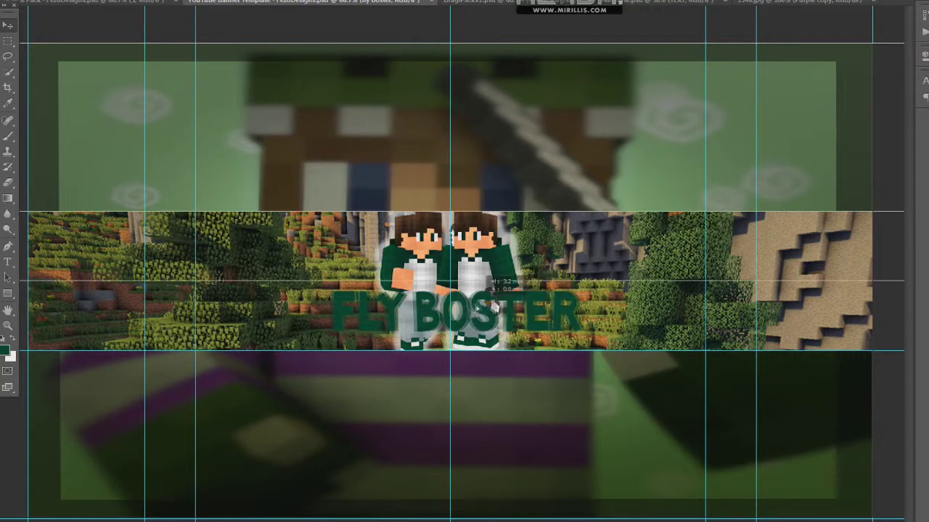
- Enable the Stroke, Inner Shadow, Satin and Gradient Overlay effects on the FLY BOSTER text
click(717, 251)
click(717, 264)
click(718, 277)
click(718, 277)
click(717, 290)
click(717, 303)
click(718, 303)
click(729, 317)
- Set the title's gradient overlay to run from dark green to white, with the green stop at 37%
click(894, 228)
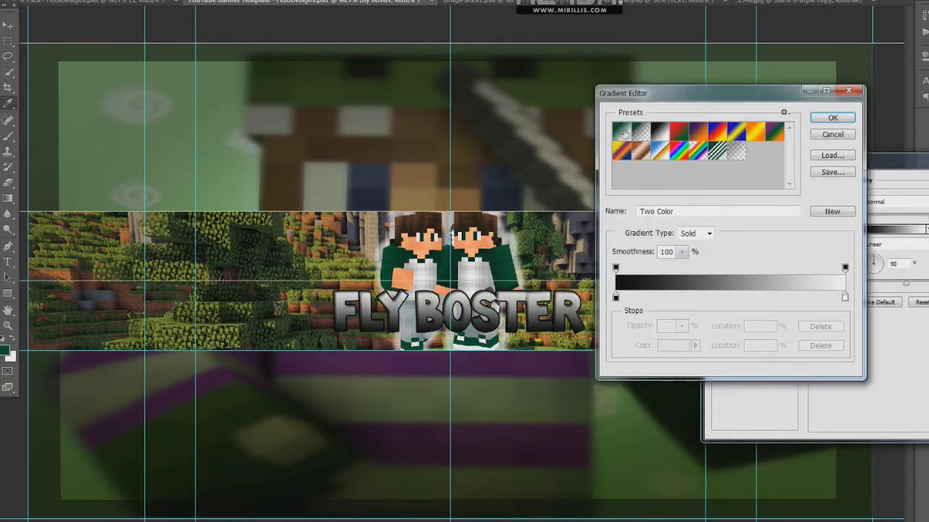
click(618, 135)
double_click(615, 296)
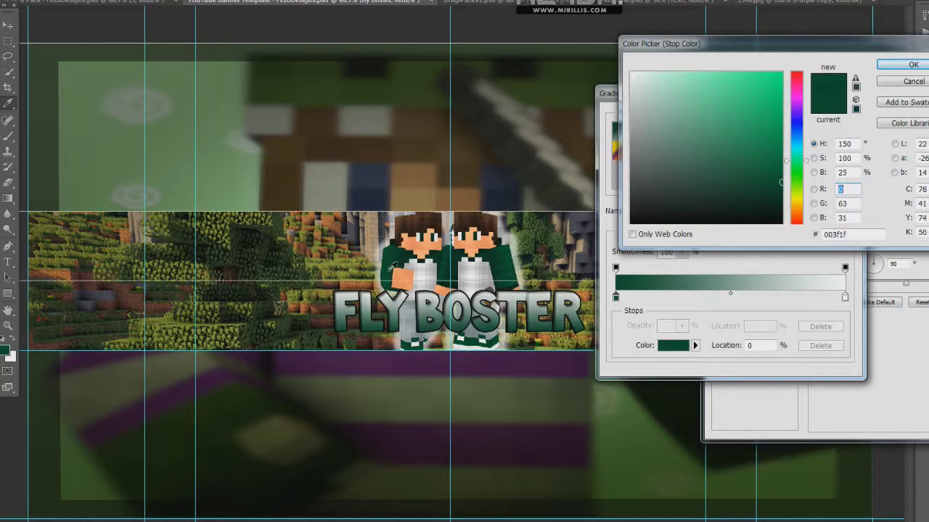
key(Return)
drag(615, 296, 703, 296)
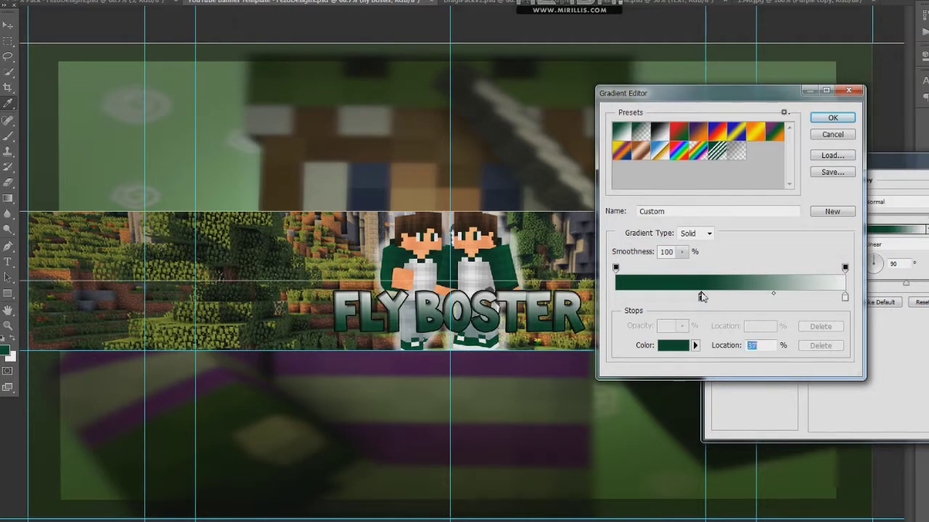
key(Return)
- Add the Pattern Overlay, Outer Glow and Drop Shadow effects to the title and apply the layer style
click(720, 331)
click(740, 356)
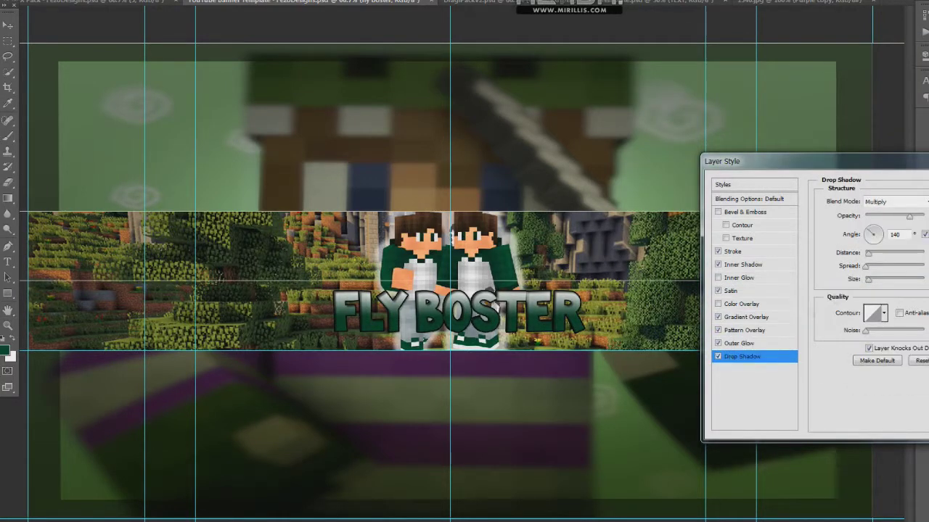
key(Return)
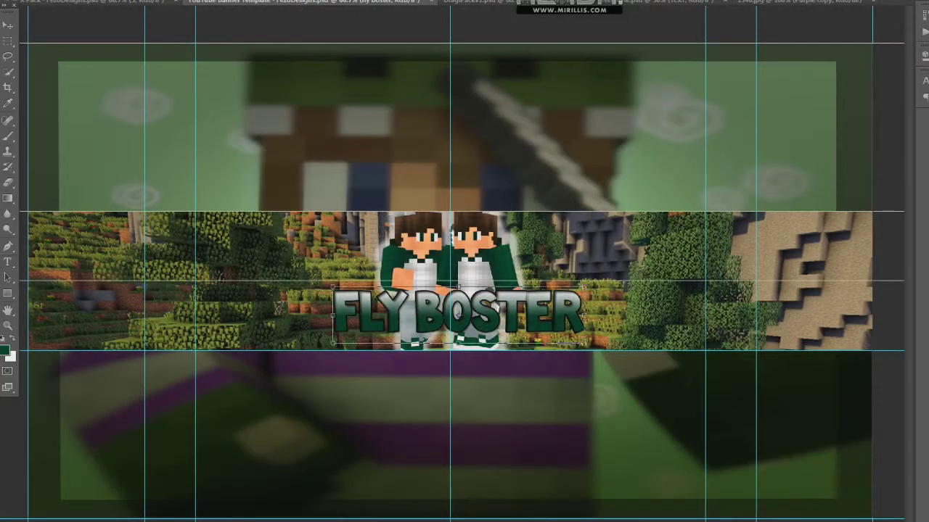
- Move the FLY BOSTER title slightly lower, closer to the strip's lower guide
key(Return)
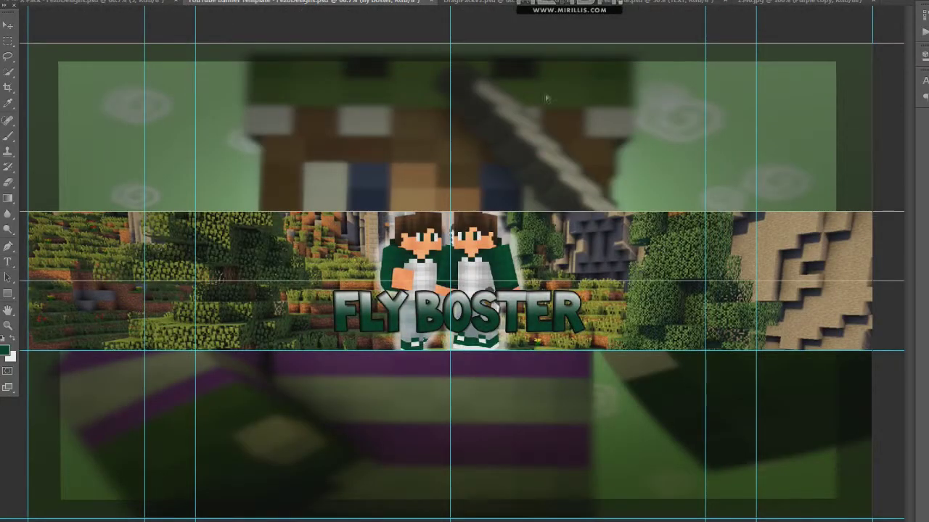
drag(557, 306, 559, 312)
key(v)
key(Return)
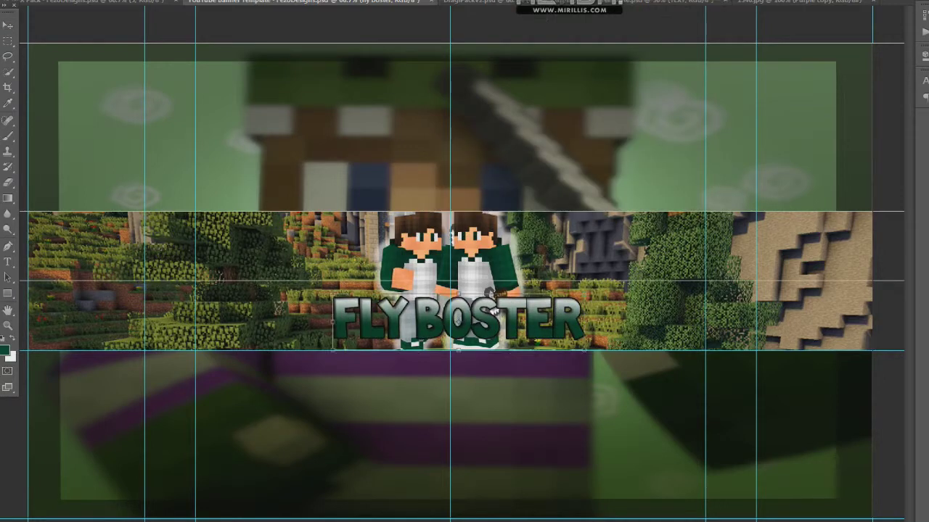
key(alt+i)
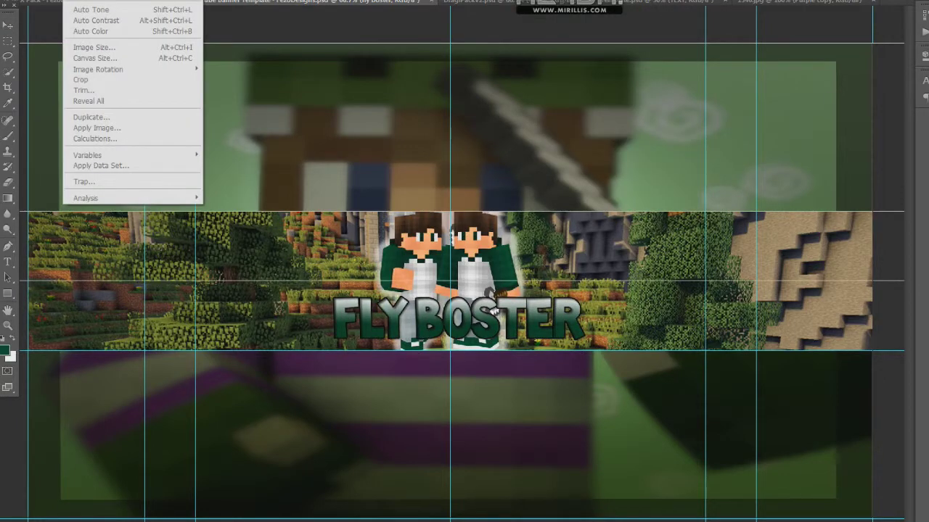
key(Left)
key(Escape)
key(Escape)
- Enlarge the red lens flare to span the full width of the banner strip, centered on the characters
drag(577, 305, 577, 305)
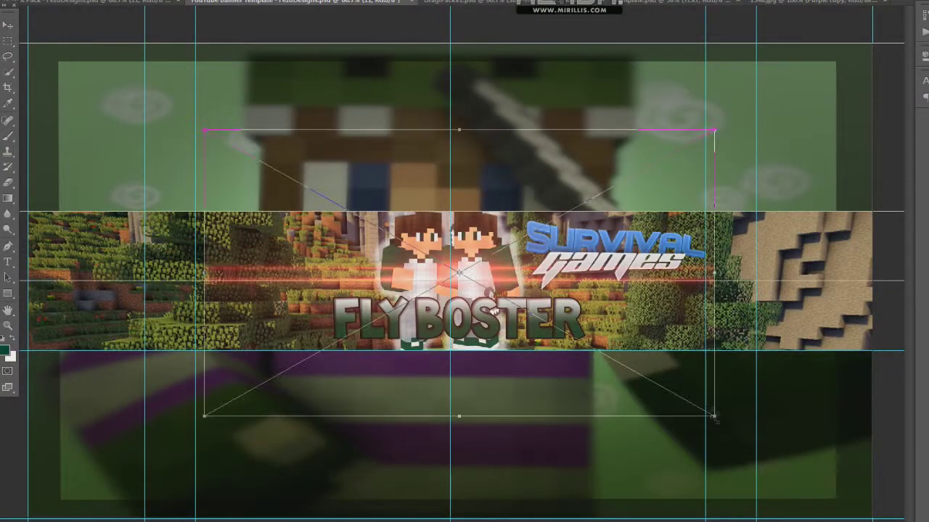
drag(193, 496, 37, 515)
drag(617, 228, 617, 148)
key(v)
click(485, 191)
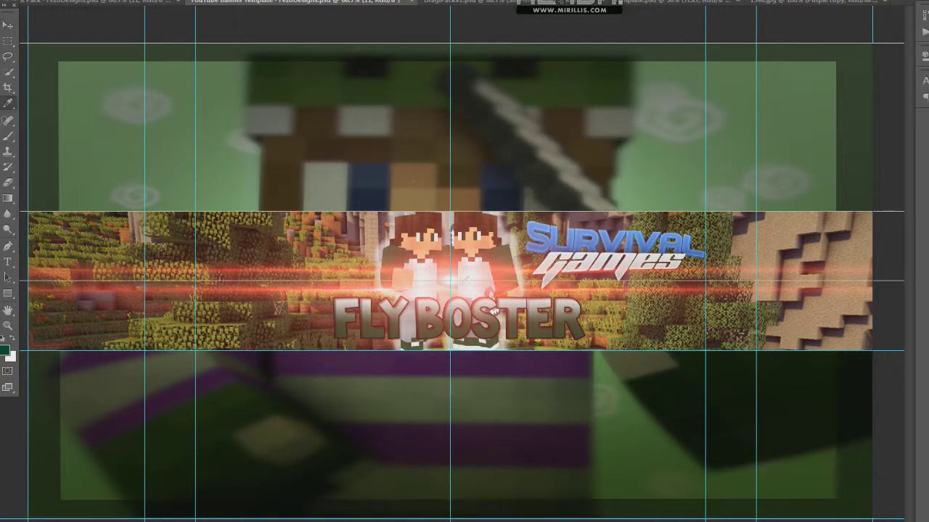
- Recolor the red lens flare to green using Hue/Saturation with hue 150, saturation 25 and lightness 0
key(alt+i)
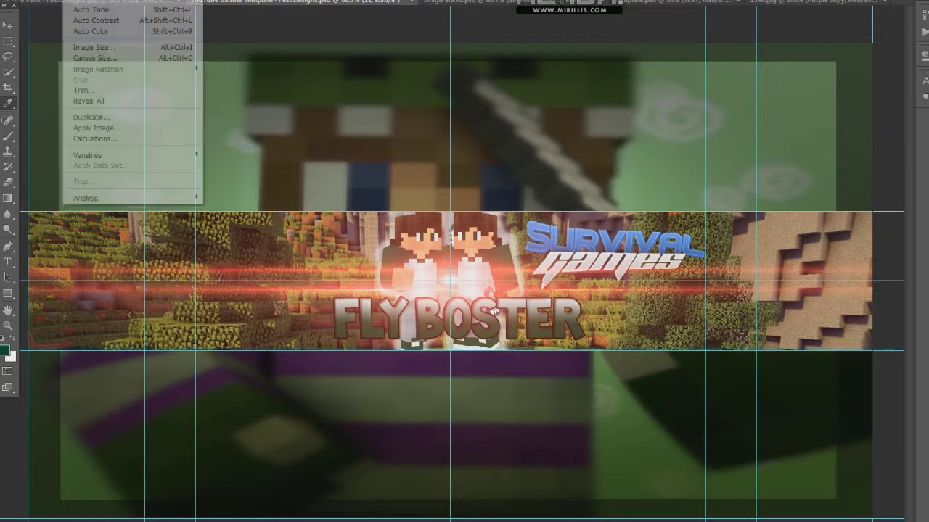
key(ctrl+u)
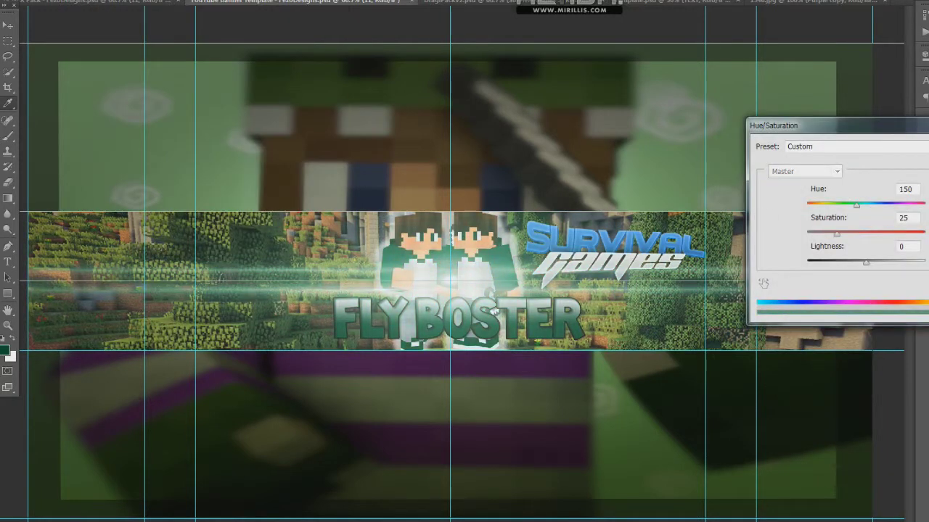
key(Return)
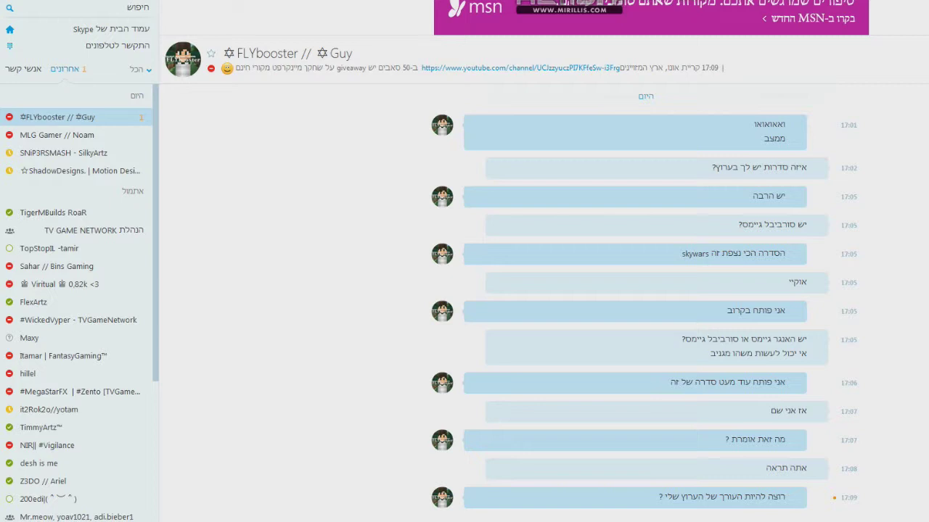
- Send the short reply "כע" in the open Skype conversation
key(Return)
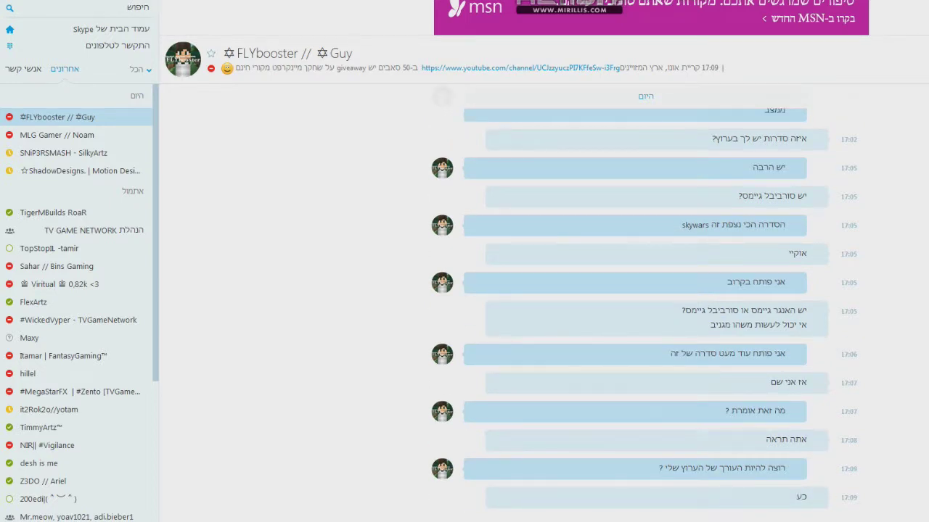
key(Return)
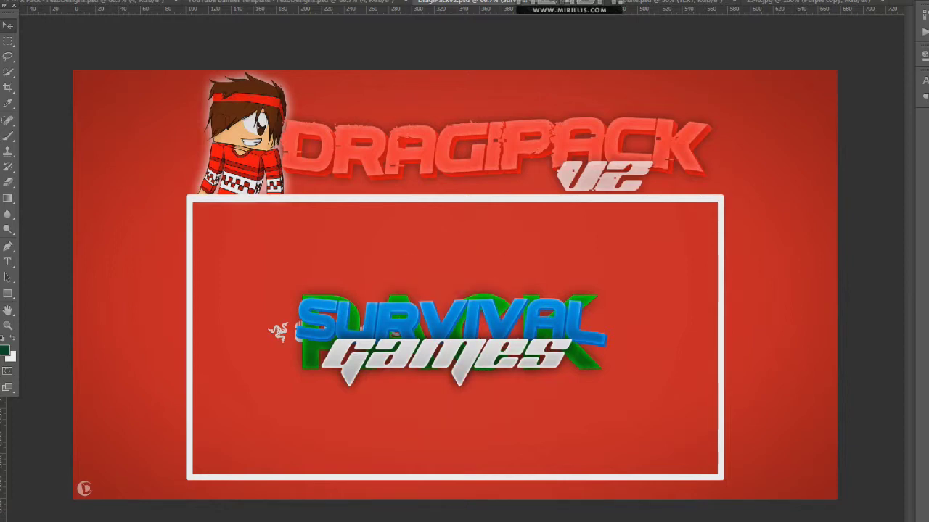
- In the YouTube banner template, enlarge the snowy Minecraft scene and place it over the strip's right half, starting at the center guide
click(350, 3)
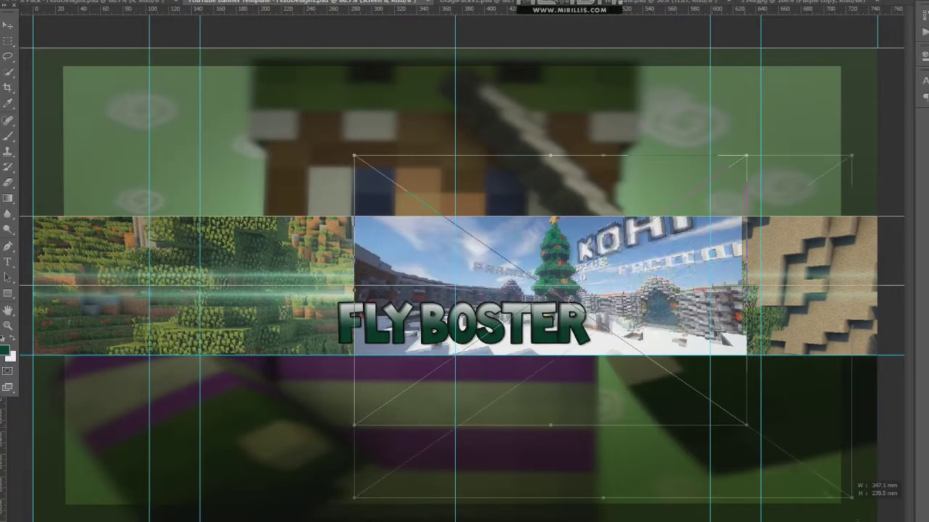
drag(852, 497, 886, 521)
drag(539, 265, 640, 266)
key(Return)
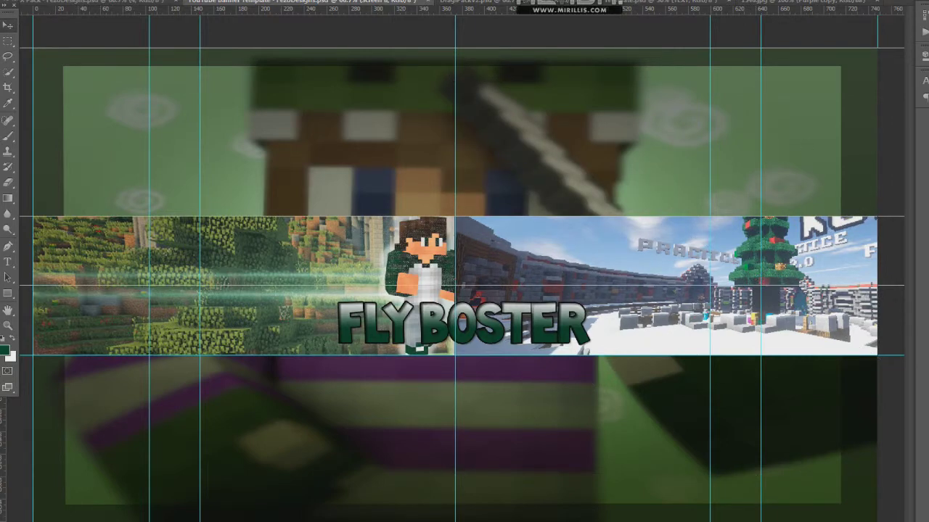
click(772, 293)
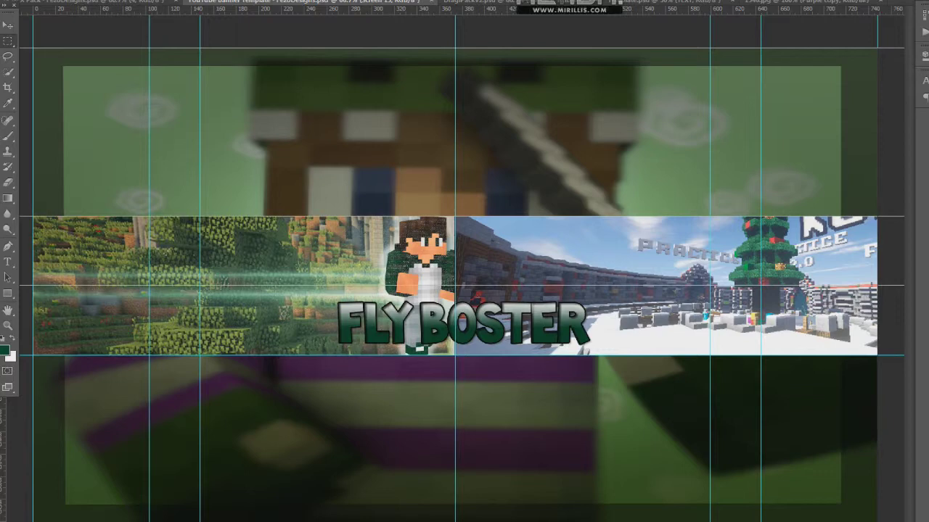
- Undo the removal of the forest background and bring the second character in front of the snowy scene
key(Delete)
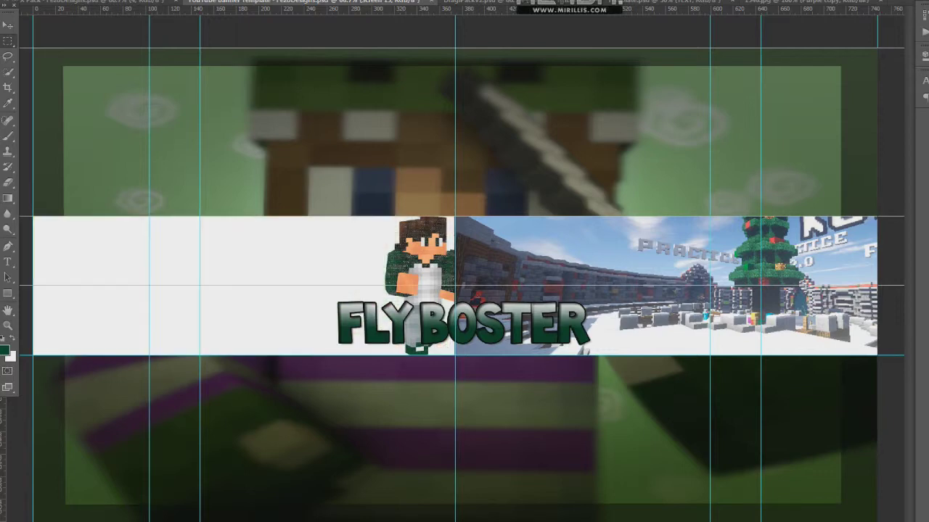
key(ctrl+z)
key(ctrl+v)
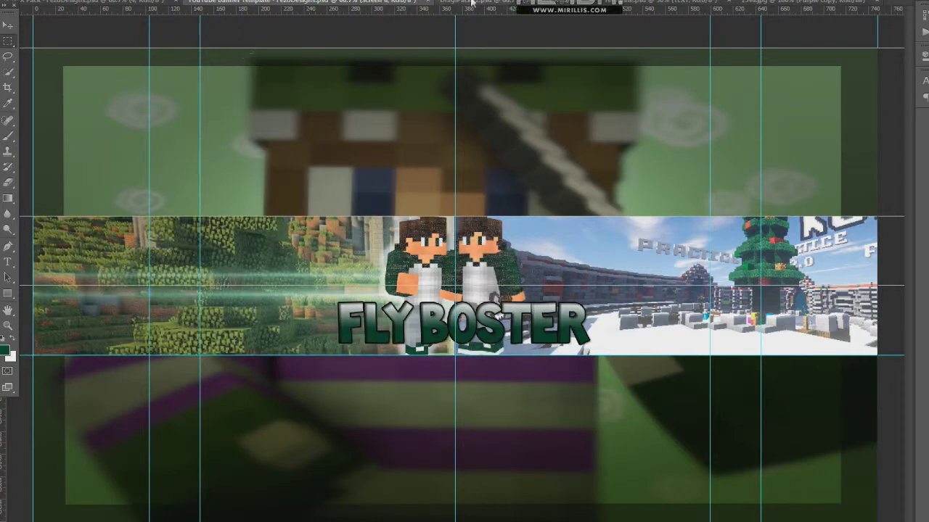
- Choose a grunge texture from the GFX Pack document and bring it into the YouTube banner template
key(ctrl+Tab)
key(ctrl+shift+Tab)
key(ctrl+shift+Tab)
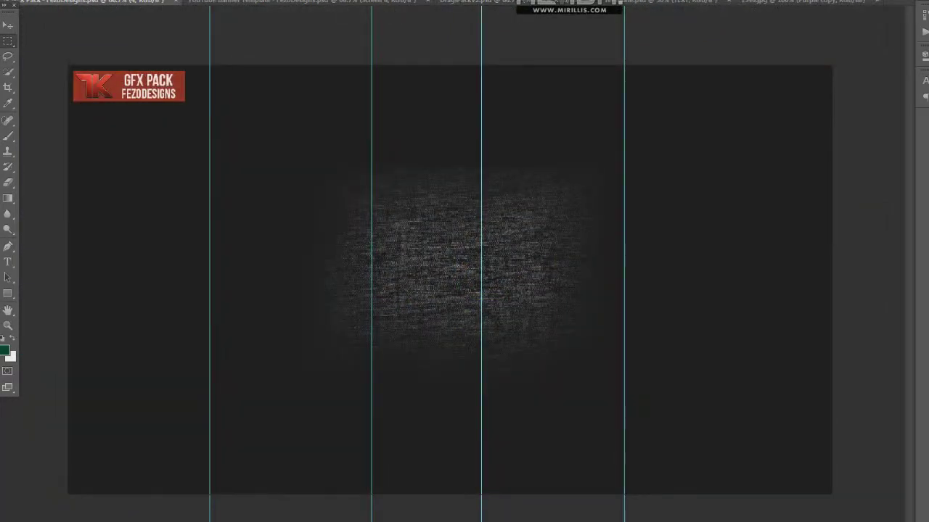
key(ctrl+v)
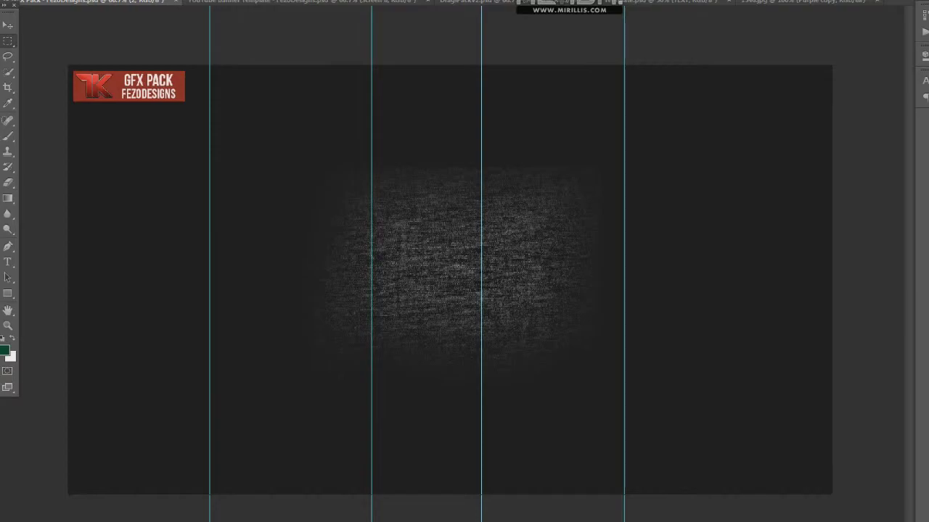
key(alt+Tab)
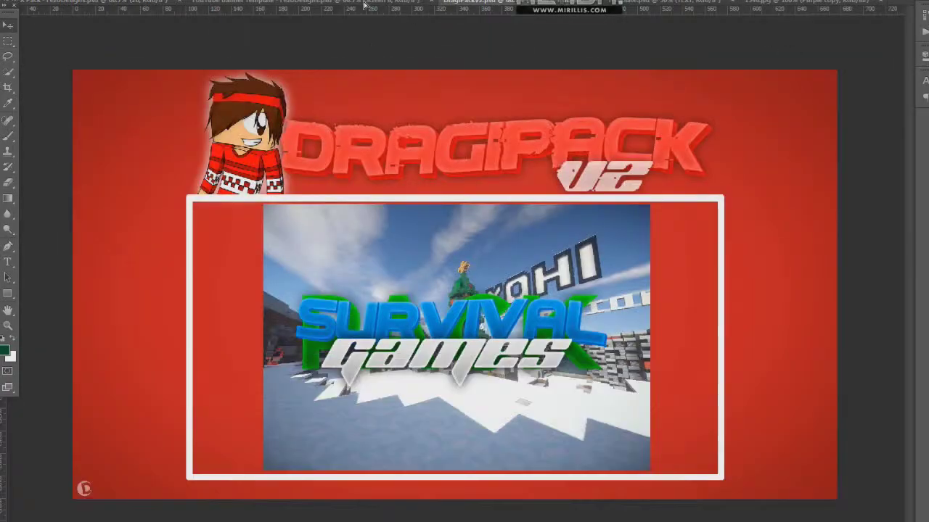
click(365, 4)
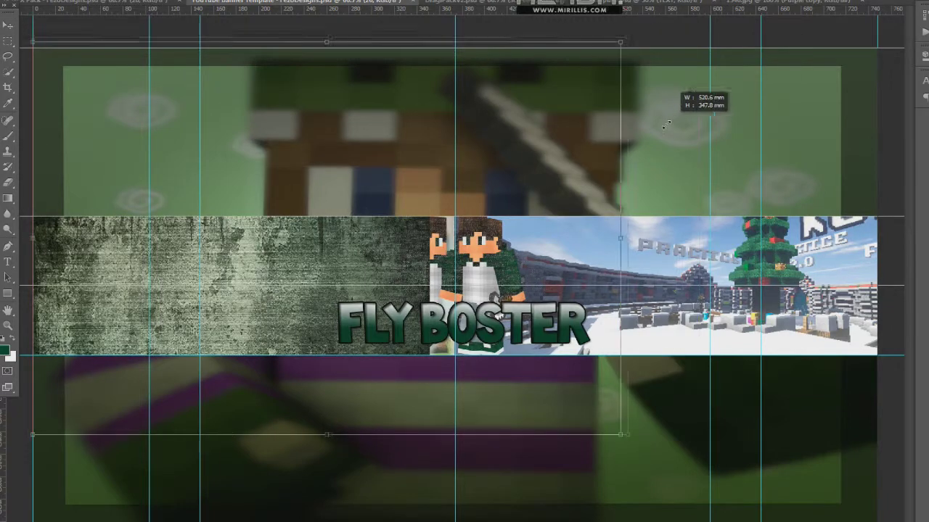
- Enlarge the grunge texture to cover the whole banner strip and move its layer above the characters and the title
drag(620, 435, 767, 515)
drag(400, 515, 400, 517)
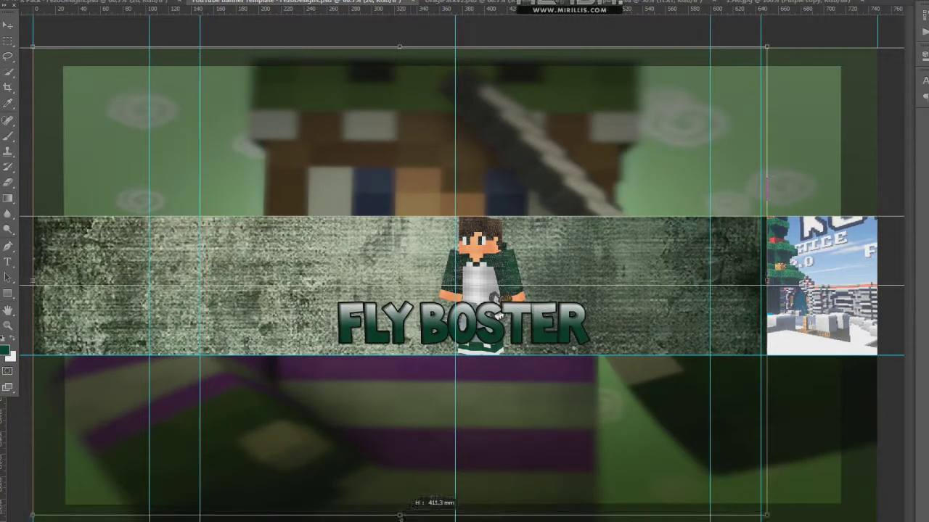
key(Return)
key(ctrl+bracketright)
key(ctrl+bracketright)
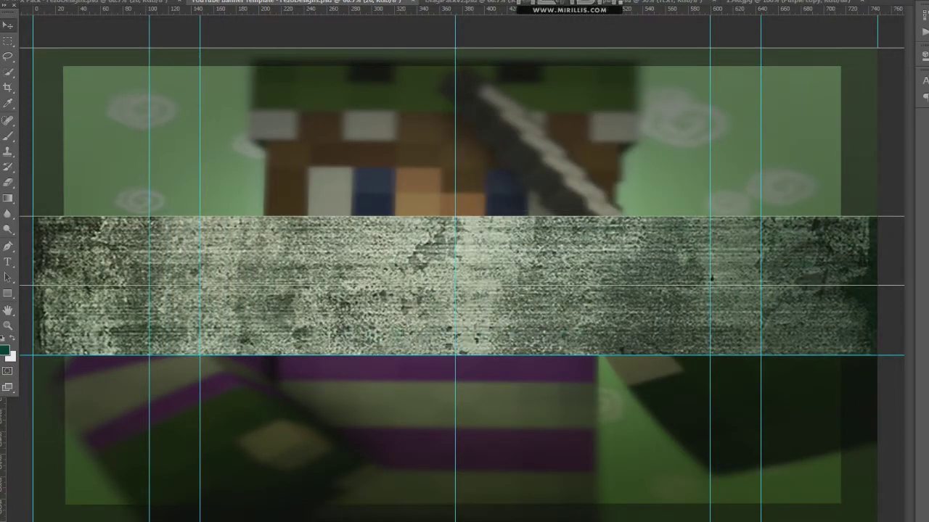
- Cycle through the grunge texture's blending modes to one that blends it subtly into the banner artwork
key(shift+plus)
key(shift+plus)
key(shift+plus)
key(shift+plus)
key(shift+plus)
key(shift+plus)
key(shift+plus)
key(shift+plus)
key(shift+plus)
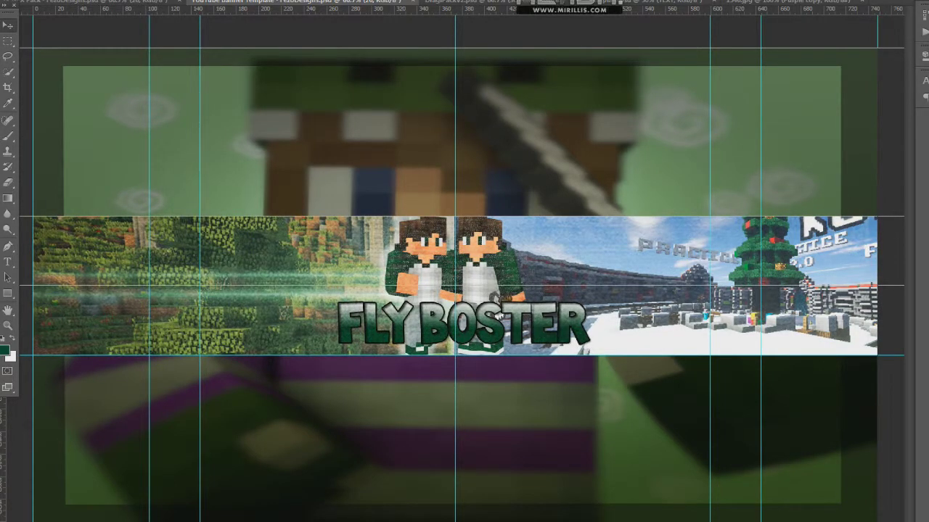